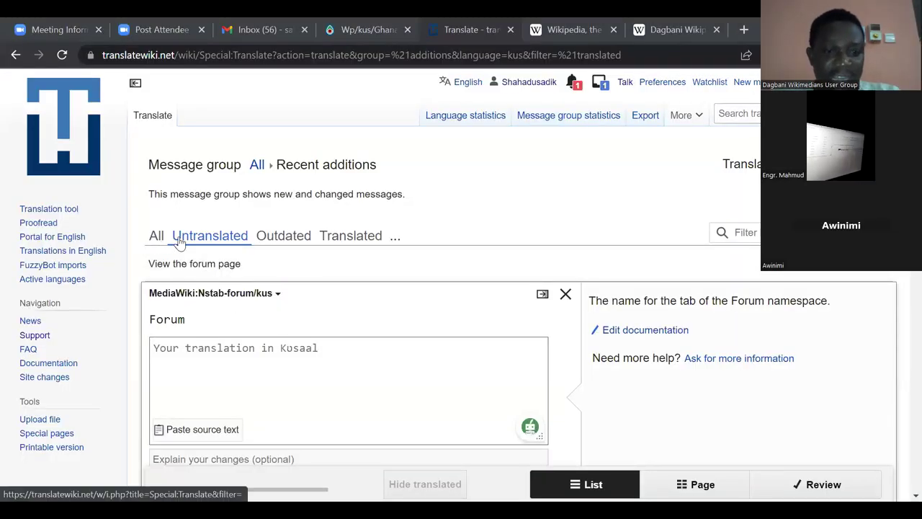
Check the translated messages of the Recent additions group, then return to its untranslated messages, accepting the unpublished-translations warnings.
{"action": "left_click", "coordinate": [338, 236]}
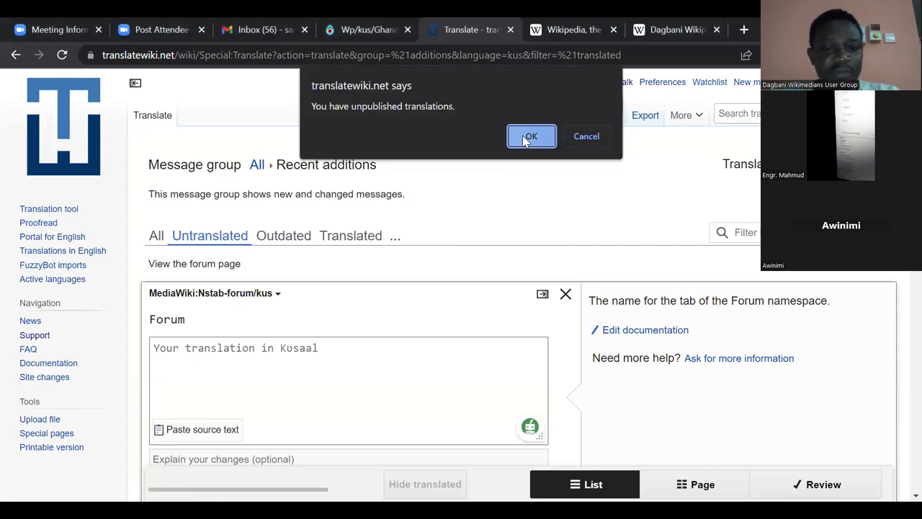
{"action": "left_click", "coordinate": [522, 136]}
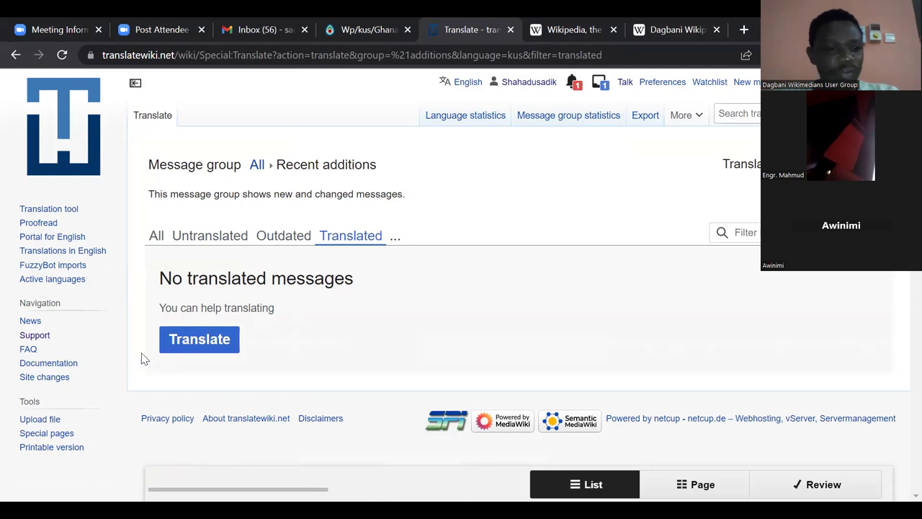
{"action": "left_click", "coordinate": [181, 348]}
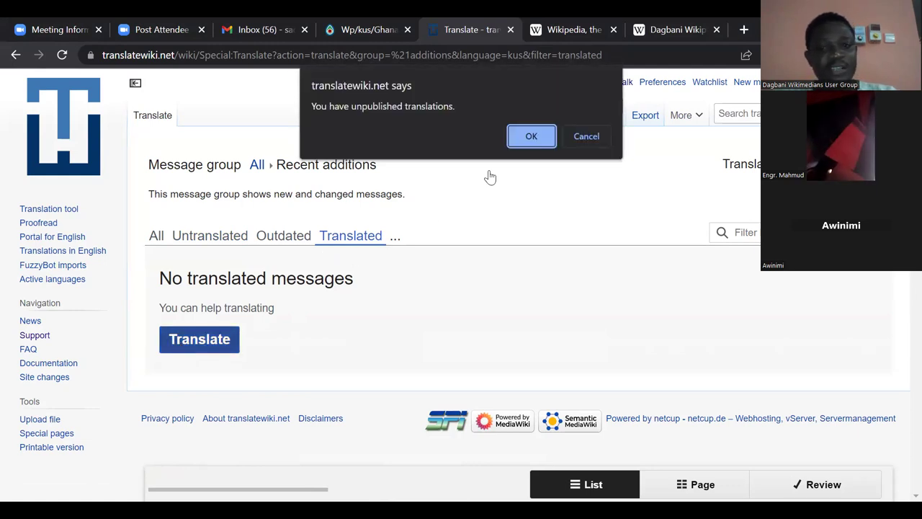
{"action": "left_click", "coordinate": [529, 139]}
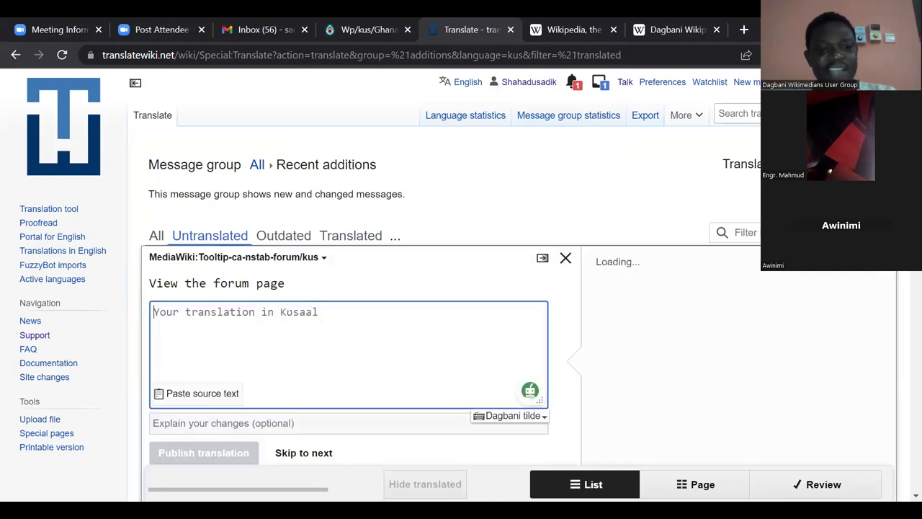
Choose Kʋsaal as the language to translate the Recent additions messages into.
{"action": "scroll", "coordinate": [461, 288], "scroll_direction": "down", "scroll_amount": 4}
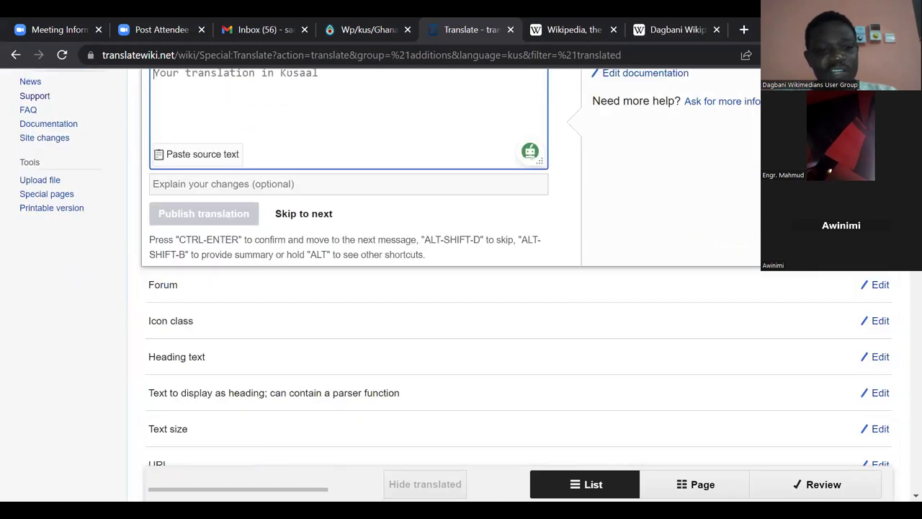
{"action": "scroll", "coordinate": [461, 288], "scroll_direction": "down", "scroll_amount": 1}
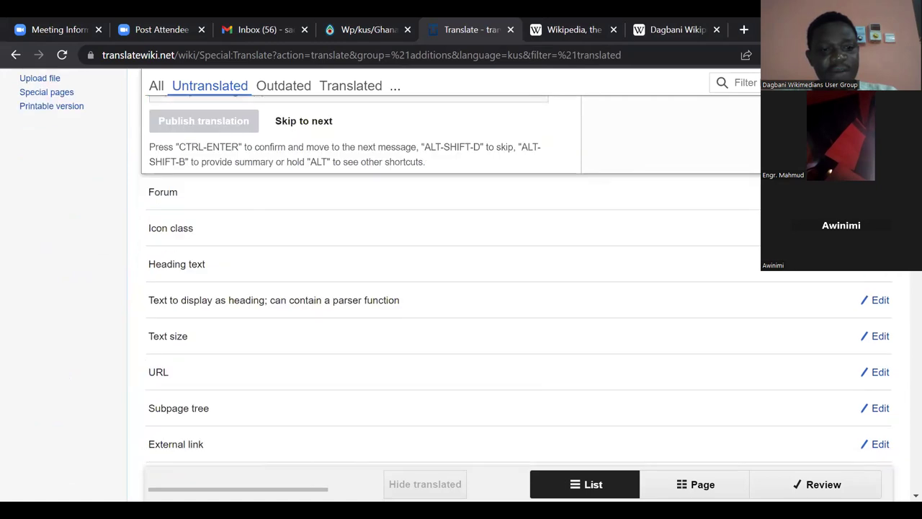
{"action": "key", "text": "alt+shift+d"}
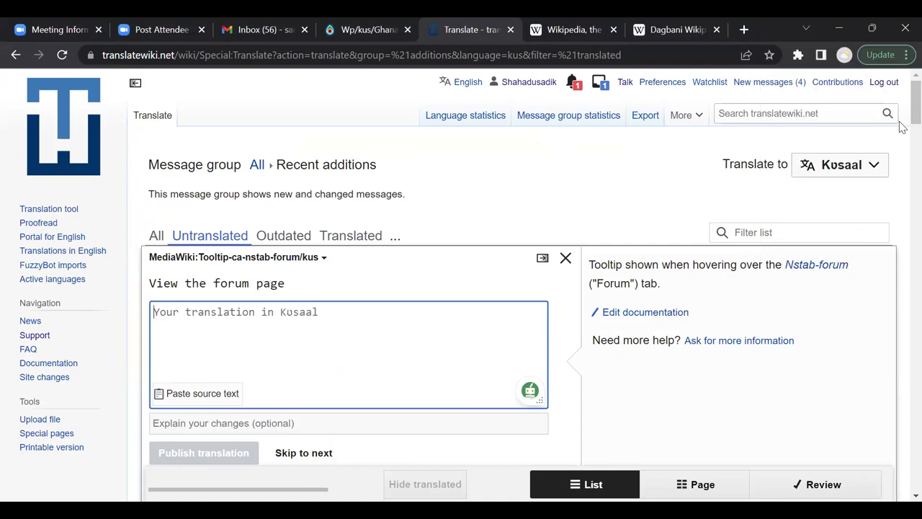
{"action": "scroll", "coordinate": [901, 126], "scroll_direction": "down", "scroll_amount": 2}
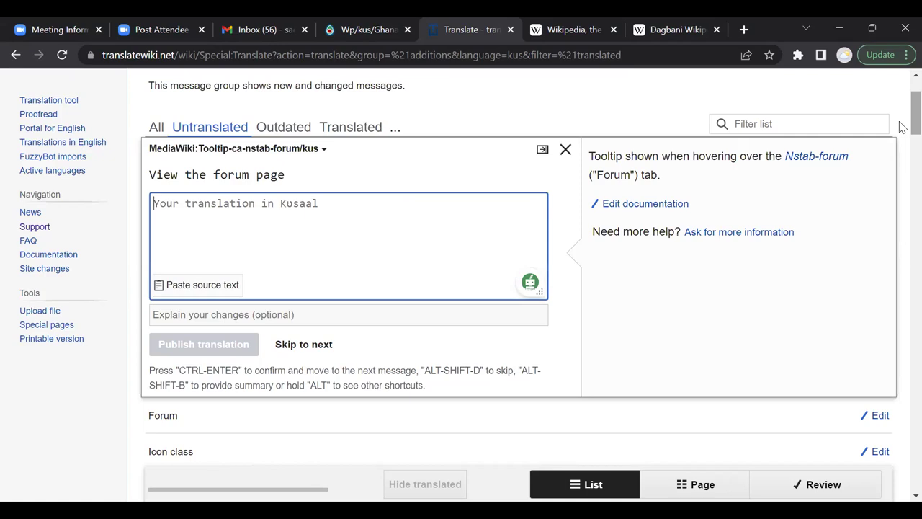
{"action": "scroll", "coordinate": [901, 95], "scroll_direction": "up", "scroll_amount": 2}
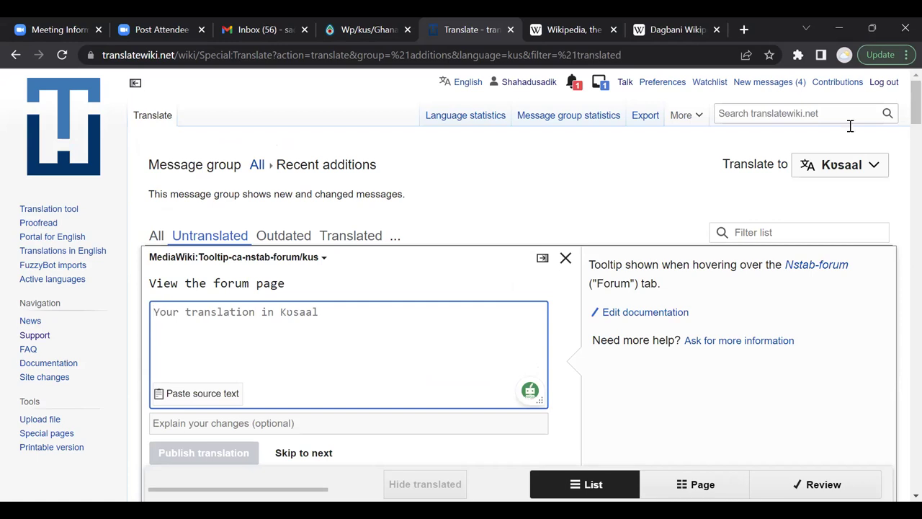
{"action": "left_click", "coordinate": [874, 167]}
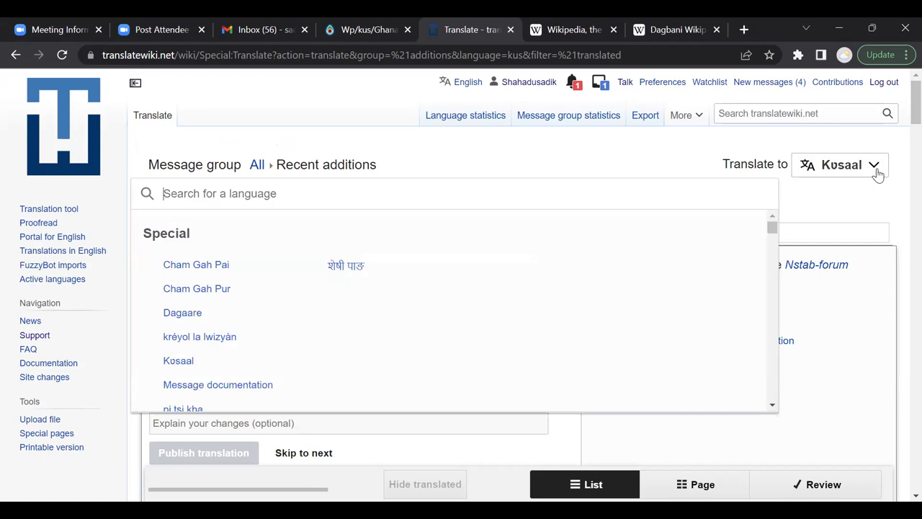
{"action": "left_click", "coordinate": [176, 366]}
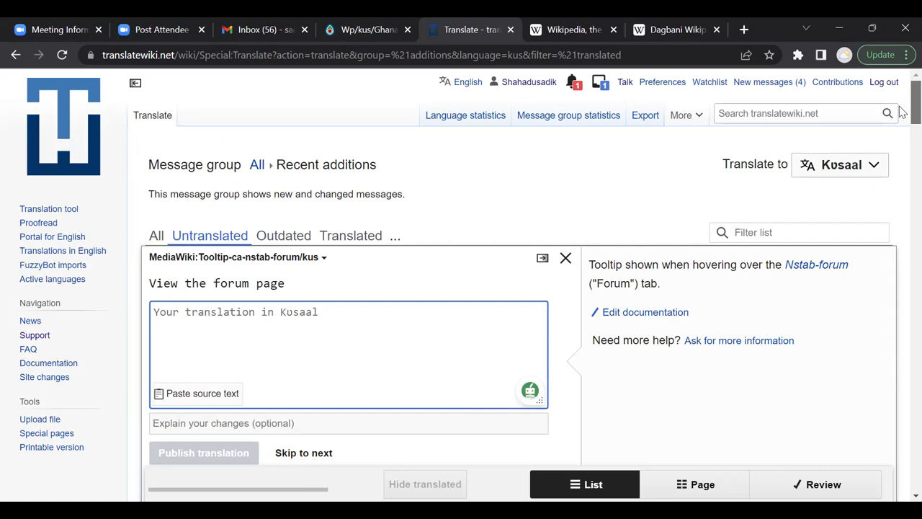
Look through the untranslated Kʋsaal messages in the Recent additions group, from the forum page tooltip message down to the login messages.
{"action": "scroll", "coordinate": [901, 112], "scroll_direction": "down", "scroll_amount": 1}
{"action": "scroll", "coordinate": [902, 116], "scroll_direction": "down", "scroll_amount": 1}
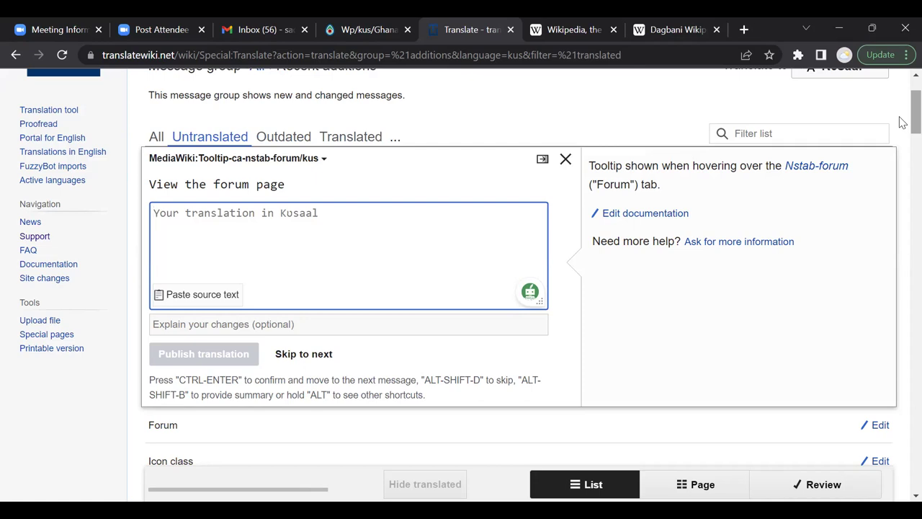
{"action": "left_click", "coordinate": [293, 214]}
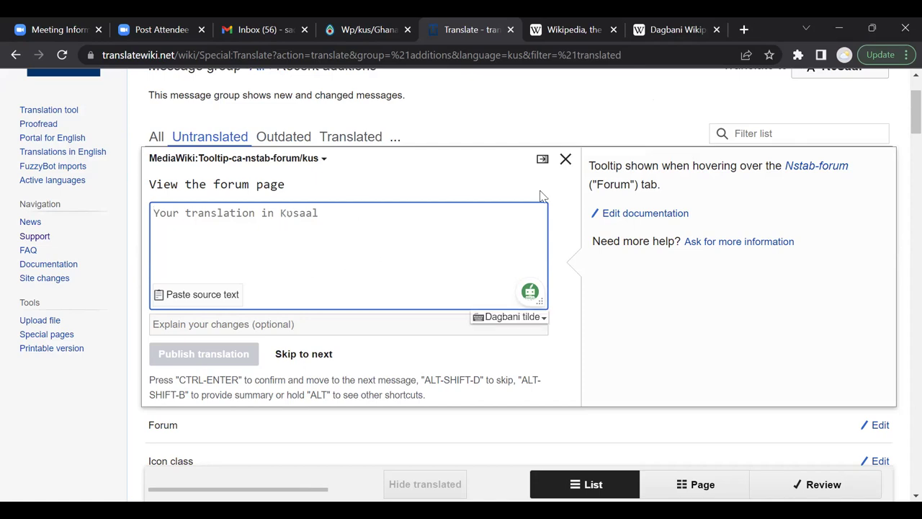
{"action": "scroll", "coordinate": [903, 113], "scroll_direction": "down", "scroll_amount": 3}
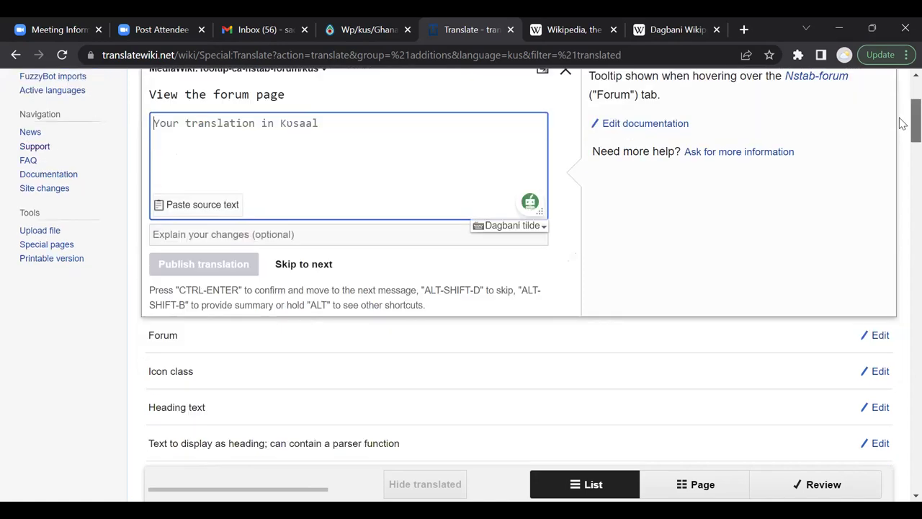
{"action": "scroll", "coordinate": [903, 137], "scroll_direction": "down", "scroll_amount": 1}
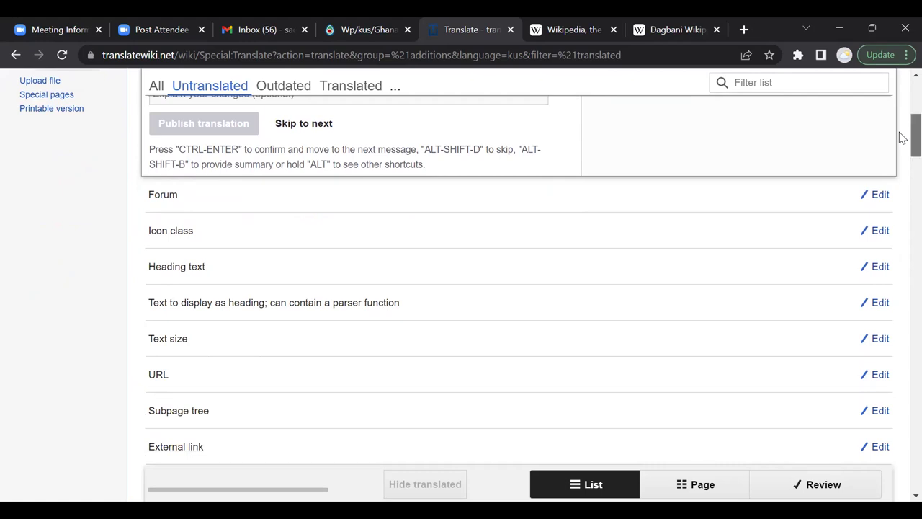
{"action": "scroll", "coordinate": [903, 137], "scroll_direction": "down", "scroll_amount": 2}
{"action": "scroll", "coordinate": [903, 154], "scroll_direction": "down", "scroll_amount": 1}
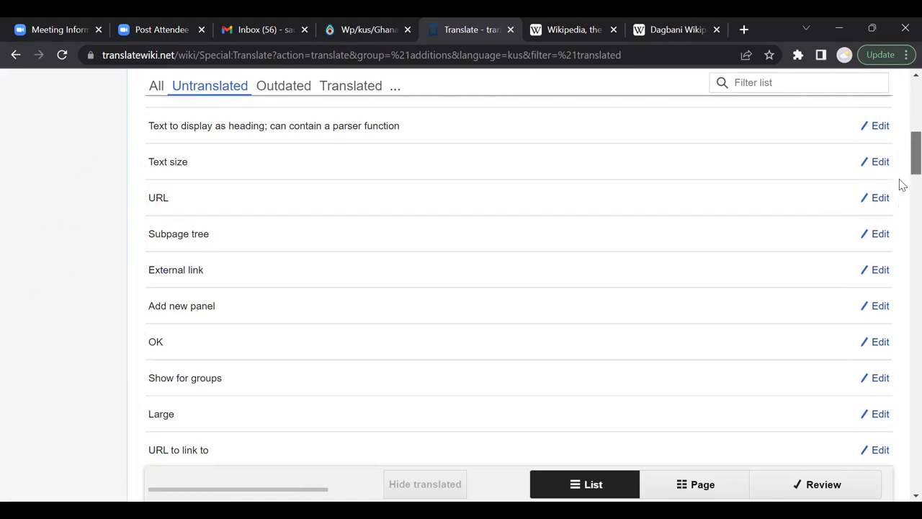
{"action": "scroll", "coordinate": [900, 181], "scroll_direction": "down", "scroll_amount": 4}
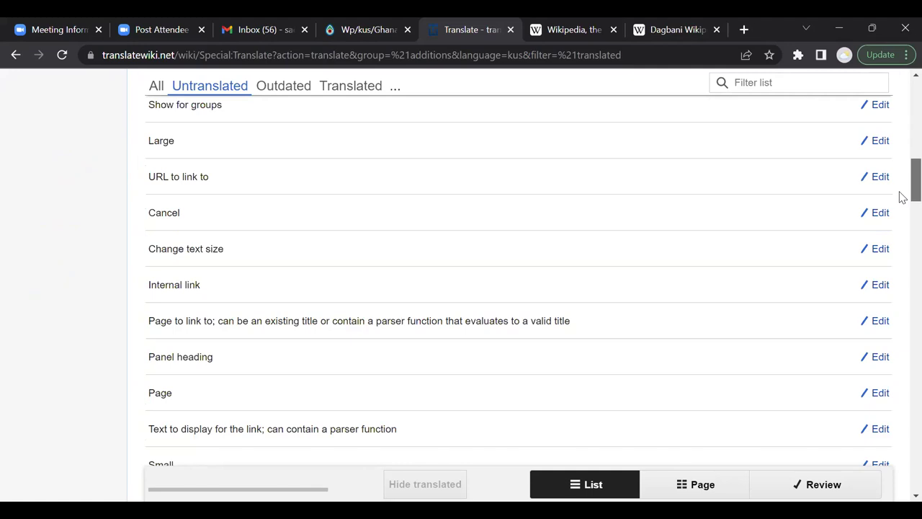
{"action": "scroll", "coordinate": [902, 197], "scroll_direction": "down", "scroll_amount": 3}
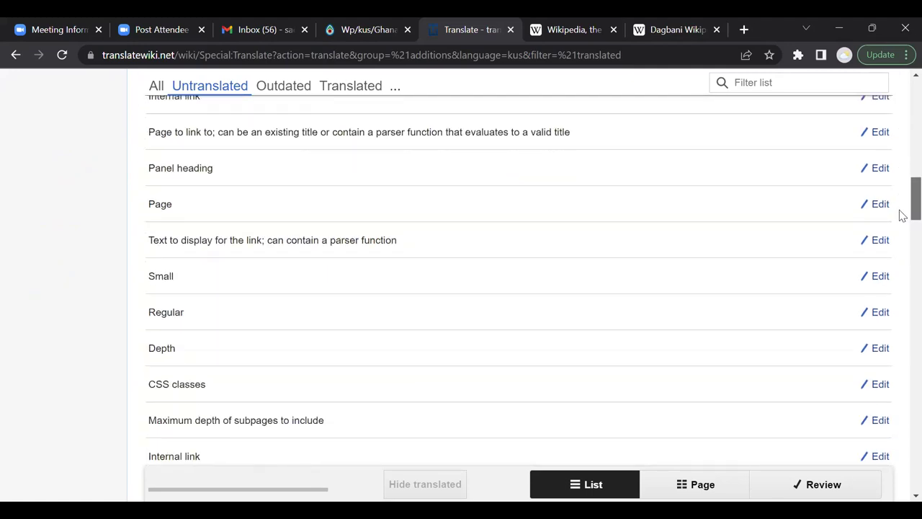
{"action": "scroll", "coordinate": [902, 219], "scroll_direction": "down", "scroll_amount": 1}
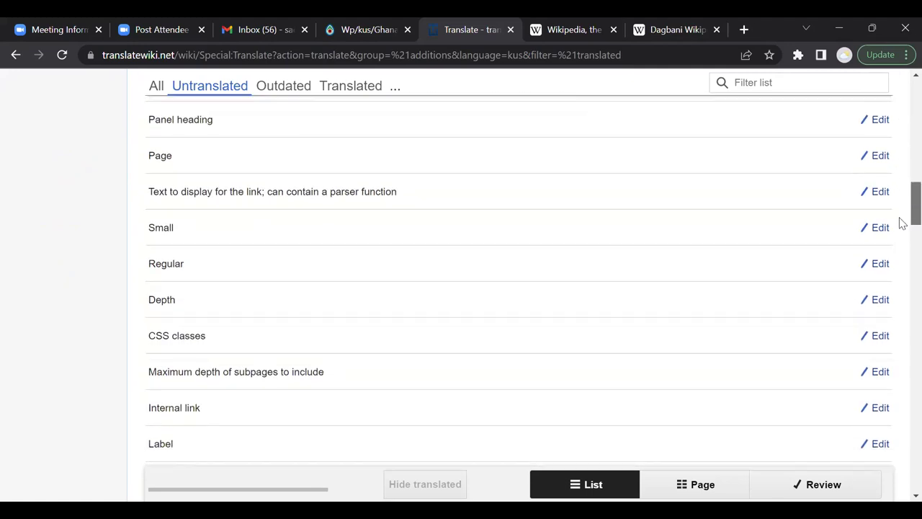
{"action": "scroll", "coordinate": [903, 227], "scroll_direction": "down", "scroll_amount": 3}
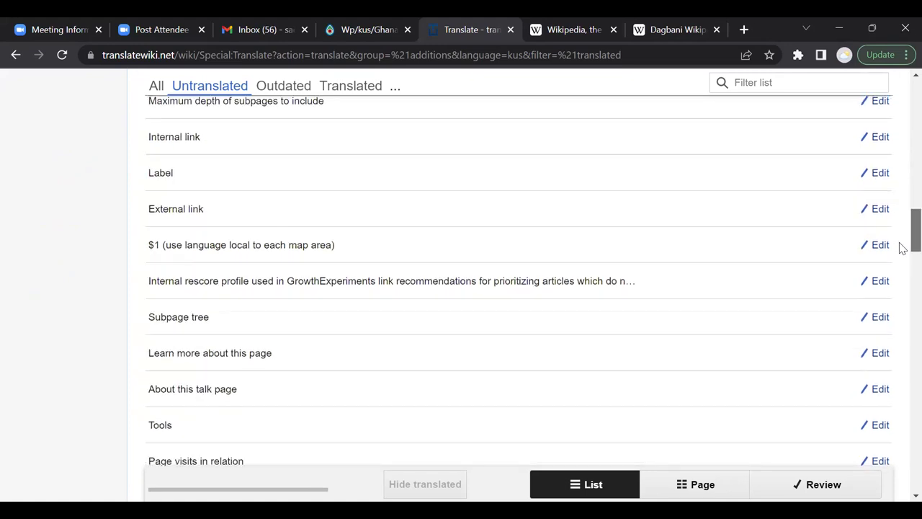
{"action": "scroll", "coordinate": [902, 250], "scroll_direction": "down", "scroll_amount": 2}
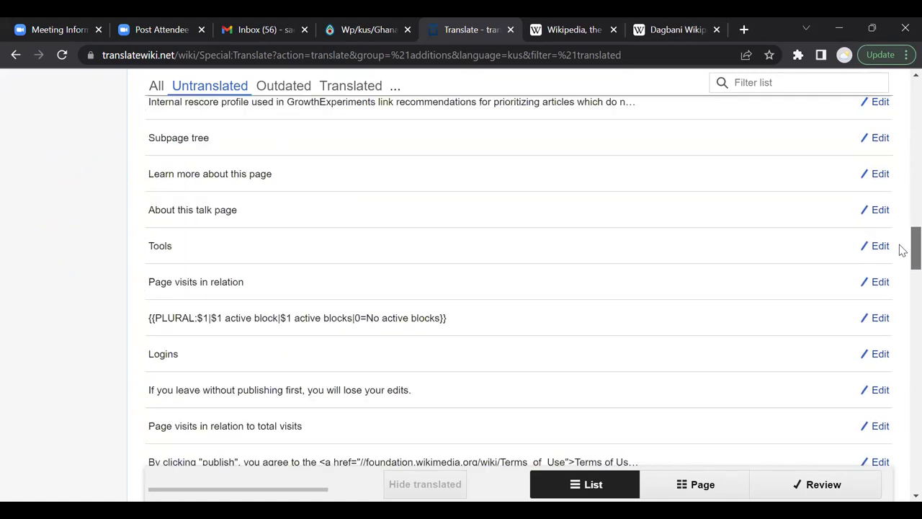
{"action": "scroll", "coordinate": [902, 249], "scroll_direction": "down", "scroll_amount": 1}
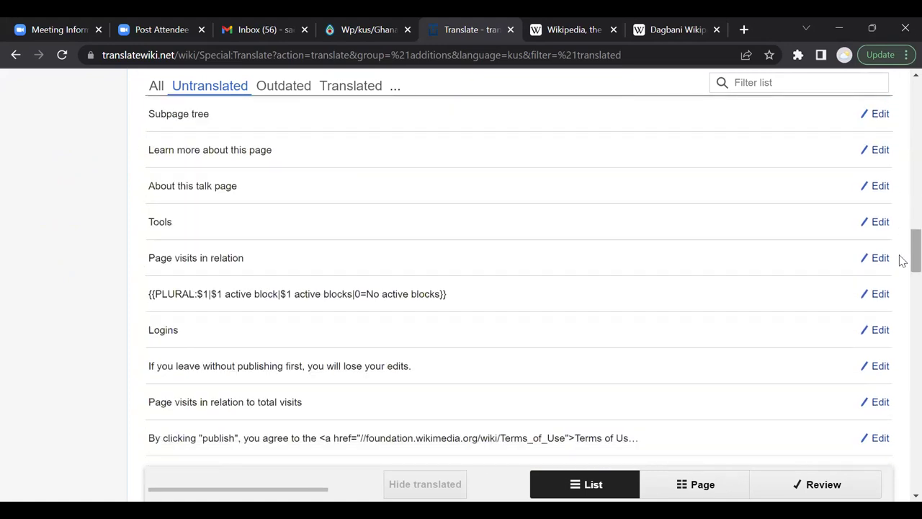
{"action": "scroll", "coordinate": [902, 261], "scroll_direction": "down", "scroll_amount": 1}
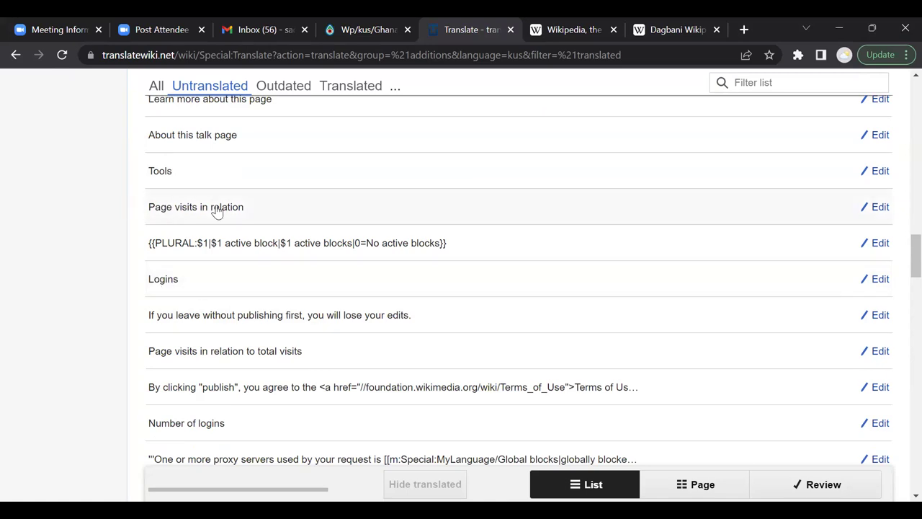
Translate the "Cancel" message into Kʋsaal as "Saam bas" and publish the translation.
{"action": "left_click_drag", "start_coordinate": [902, 250], "coordinate": [902, 176]}
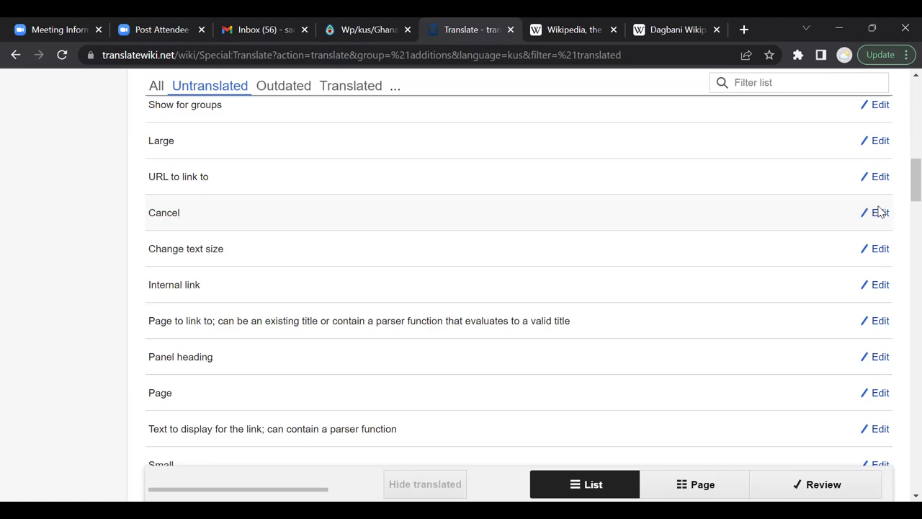
{"action": "left_click", "coordinate": [878, 212]}
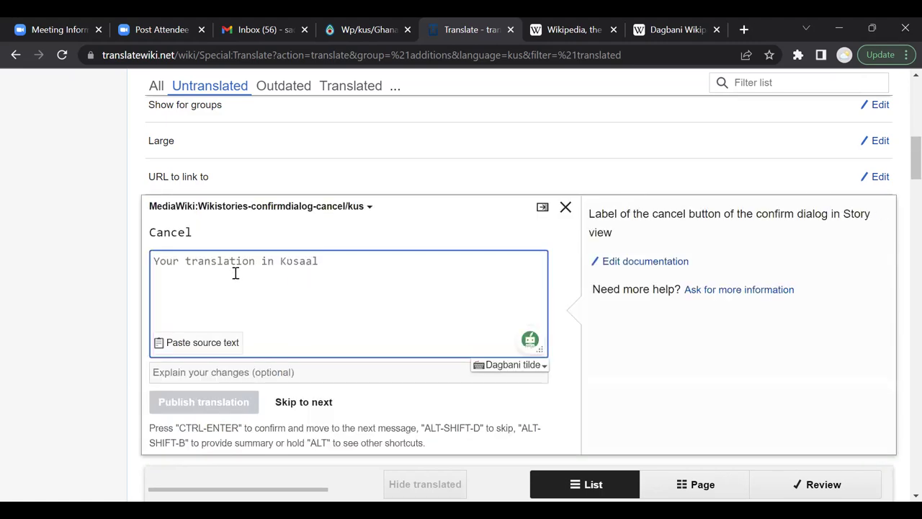
{"action": "type", "text": "Saal"}
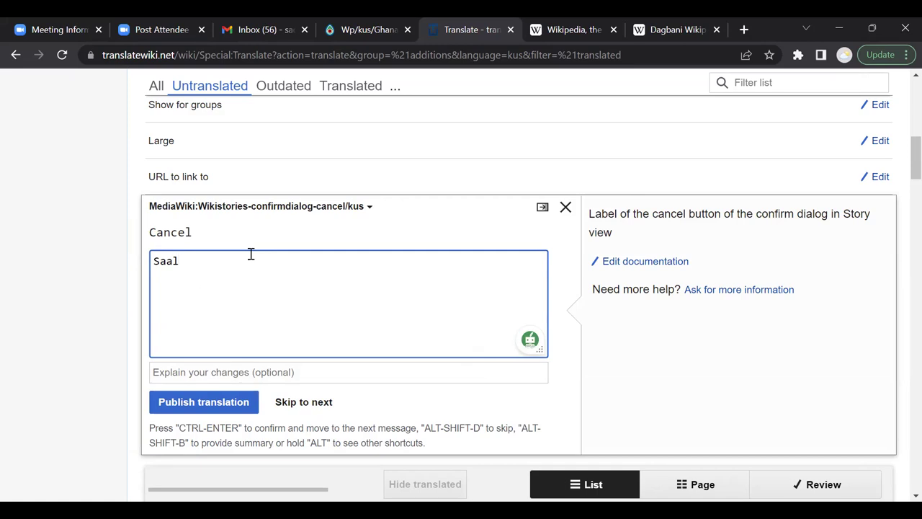
{"action": "key", "text": "BackSpace"}
{"action": "type", "text": "m"}
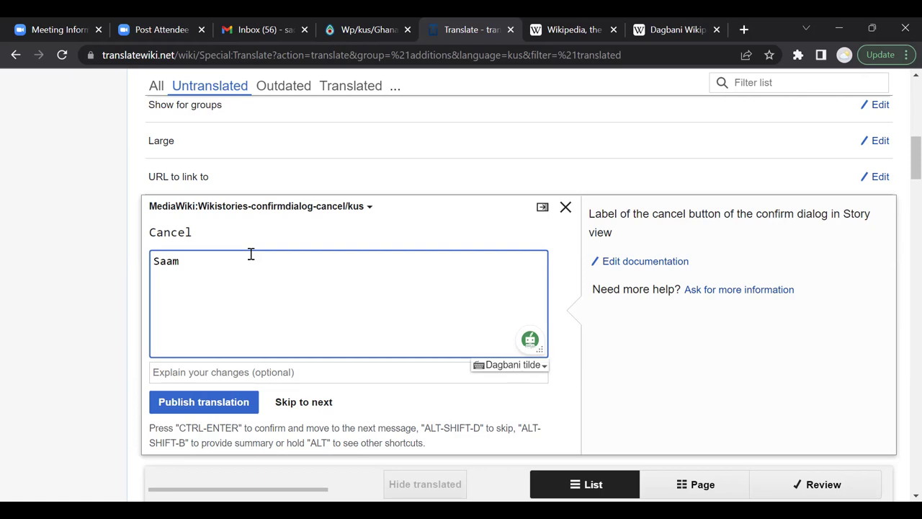
{"action": "type", "text": " ba"}
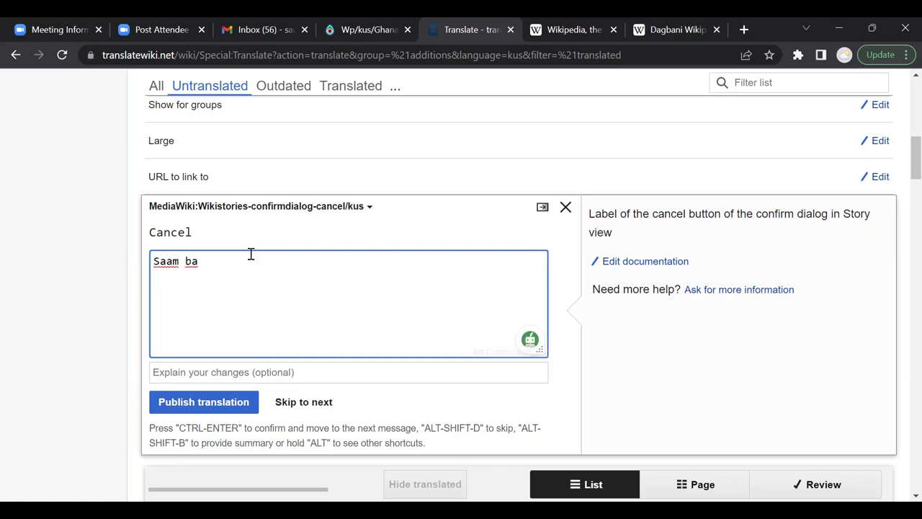
{"action": "type", "text": "s"}
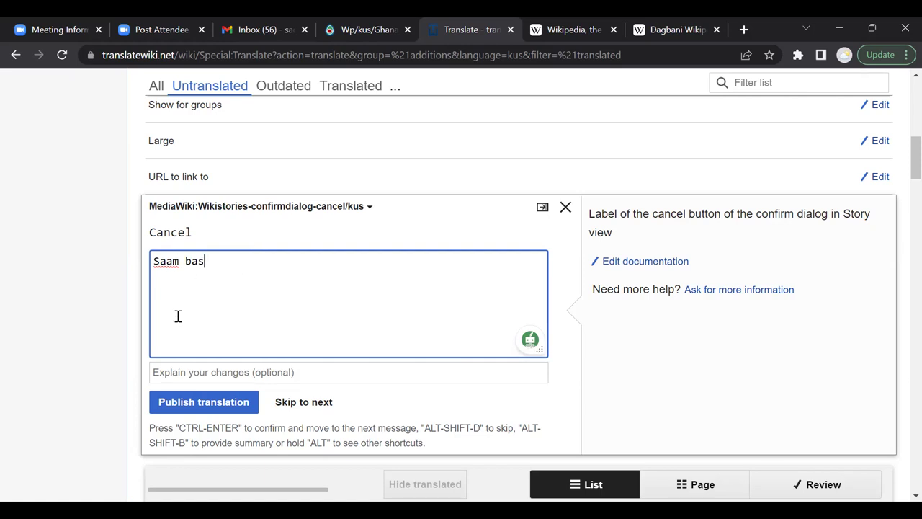
{"action": "left_click", "coordinate": [220, 407]}
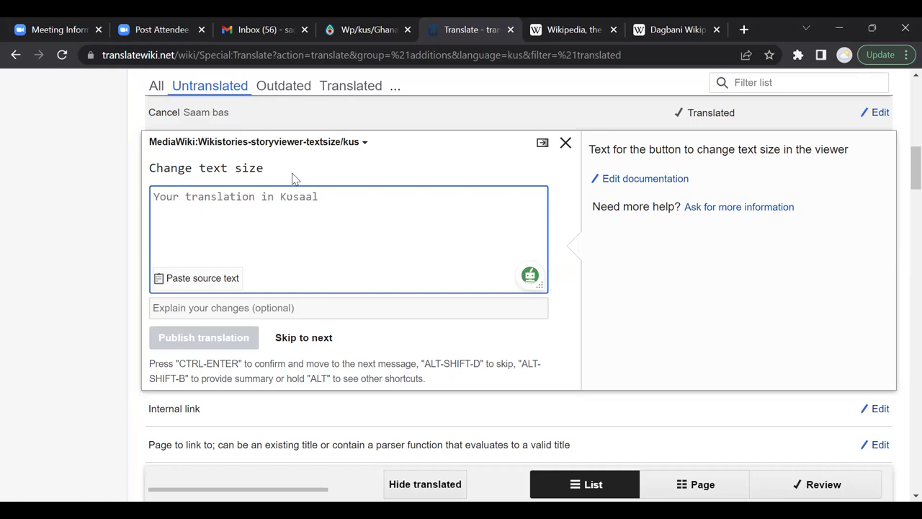
Browse the rest of the untranslated message list to its end and return to the entries around the translated "Cancel" message.
{"action": "scroll", "coordinate": [901, 187], "scroll_direction": "down", "scroll_amount": 3}
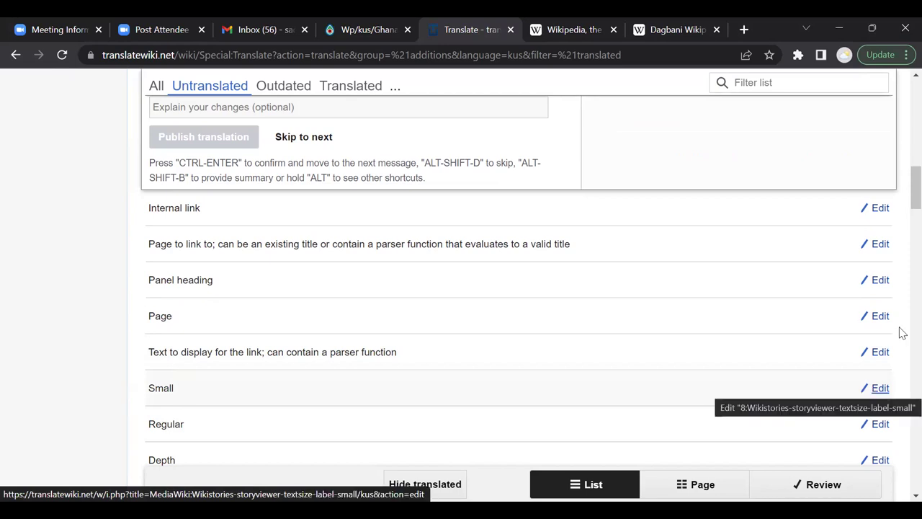
{"action": "scroll", "coordinate": [900, 240], "scroll_direction": "down", "scroll_amount": 10}
{"action": "scroll", "coordinate": [901, 433], "scroll_direction": "down", "scroll_amount": 5}
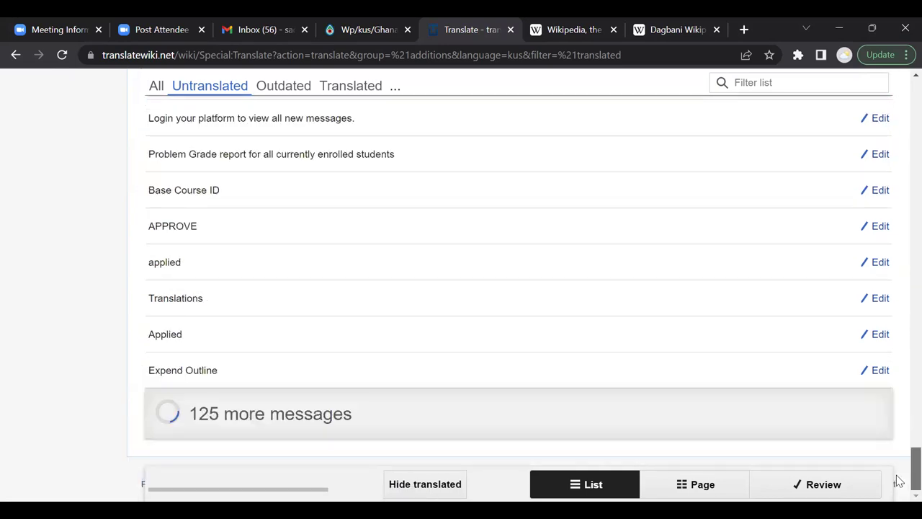
{"action": "scroll", "coordinate": [902, 436], "scroll_direction": "up", "scroll_amount": 15}
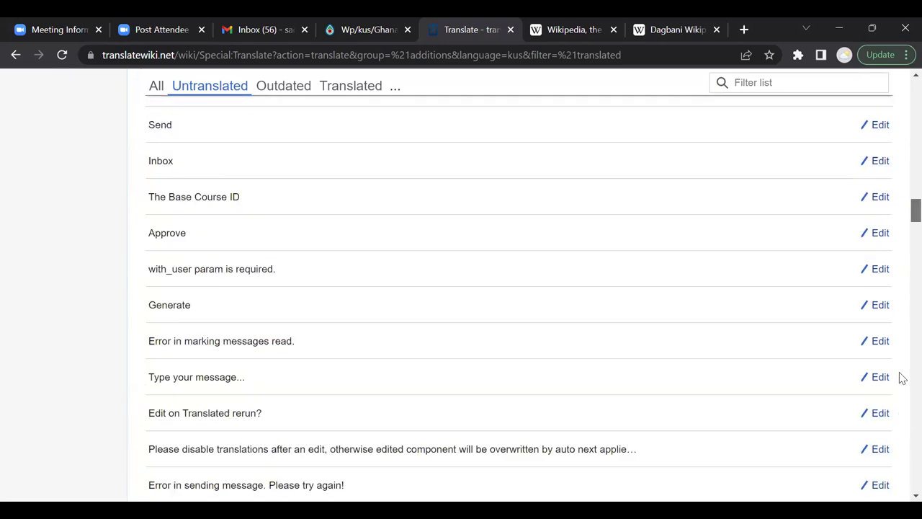
{"action": "scroll", "coordinate": [900, 293], "scroll_direction": "down", "scroll_amount": 5}
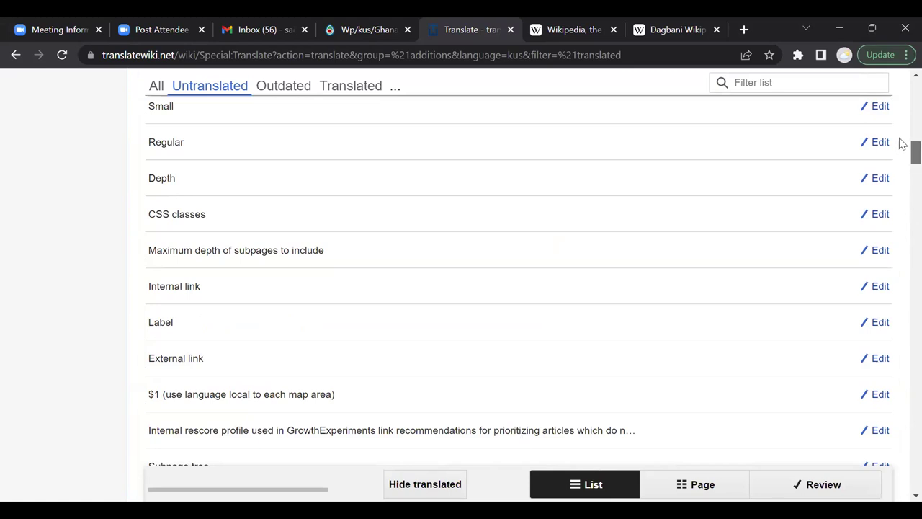
{"action": "scroll", "coordinate": [900, 142], "scroll_direction": "up", "scroll_amount": 4}
{"action": "scroll", "coordinate": [899, 140], "scroll_direction": "up", "scroll_amount": 7}
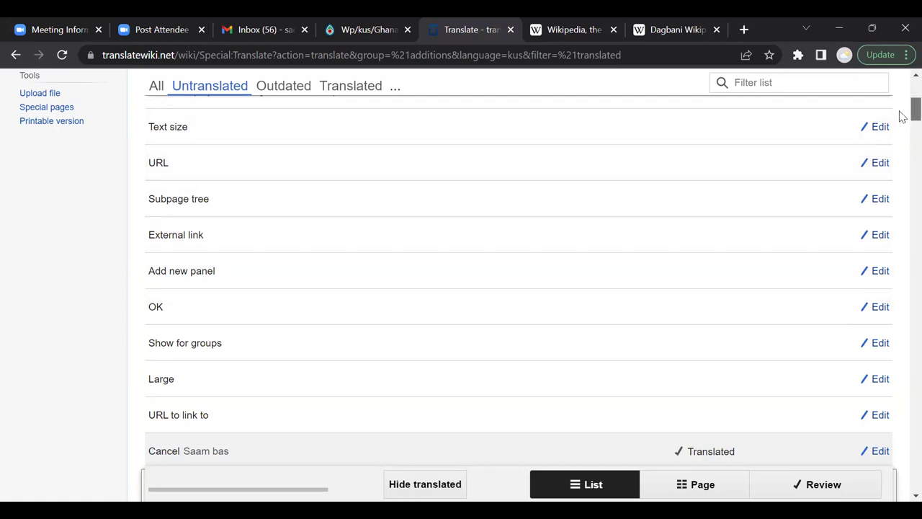
List the translated Kʋsaal messages in Recent additions and check the published translation of the "Cancel" message in its editor.
{"action": "scroll", "coordinate": [902, 115], "scroll_direction": "up", "scroll_amount": 1}
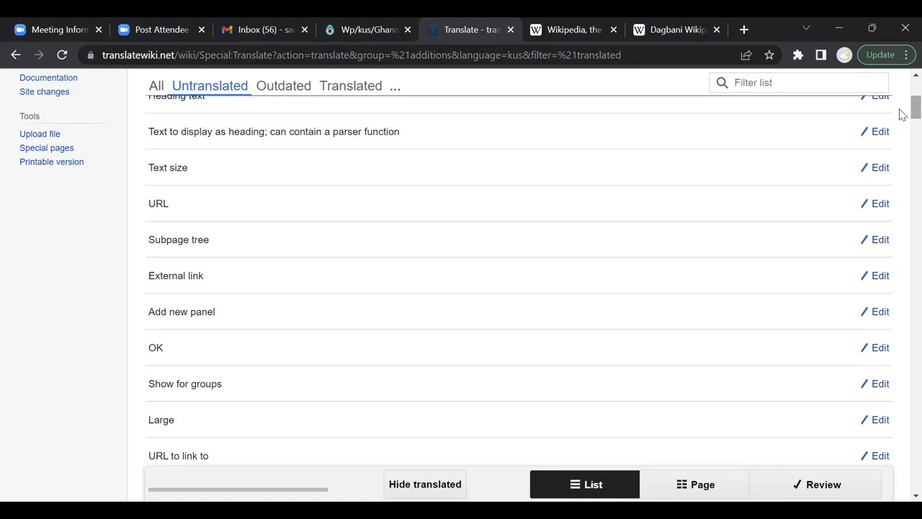
{"action": "scroll", "coordinate": [900, 115], "scroll_direction": "up", "scroll_amount": 4}
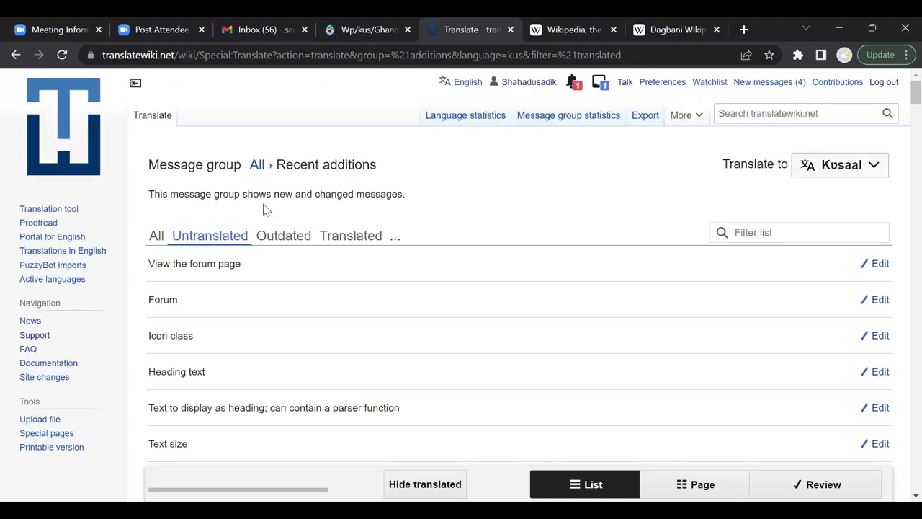
{"action": "left_click", "coordinate": [368, 240]}
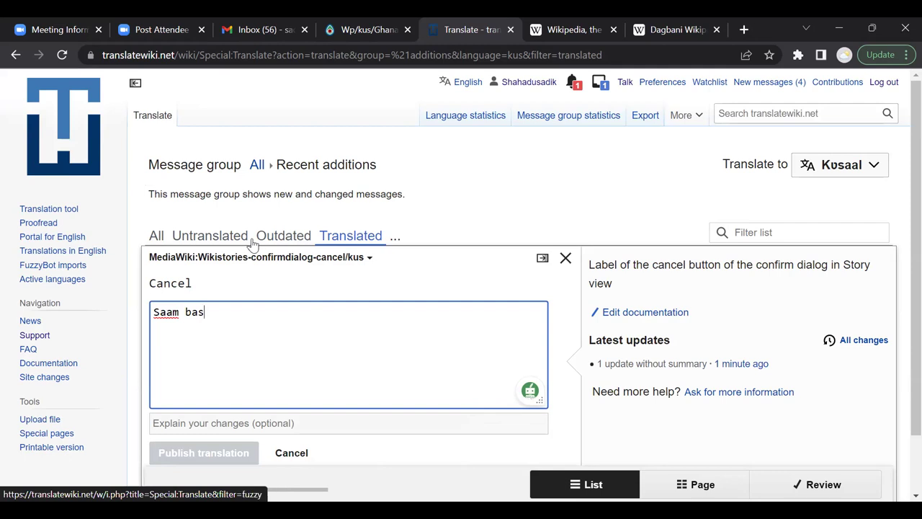
{"action": "left_click", "coordinate": [335, 243]}
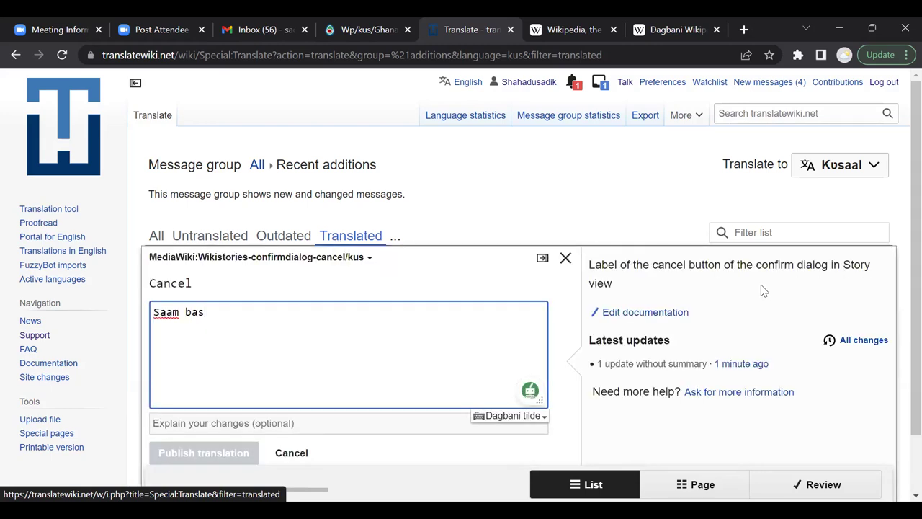
{"action": "scroll", "coordinate": [903, 274], "scroll_direction": "down", "scroll_amount": 2}
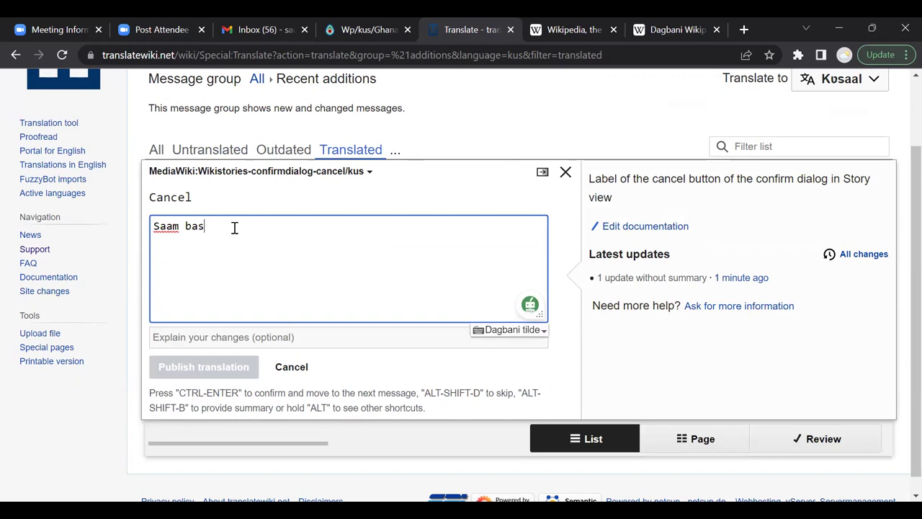
{"action": "key", "text": "BackSpace"}
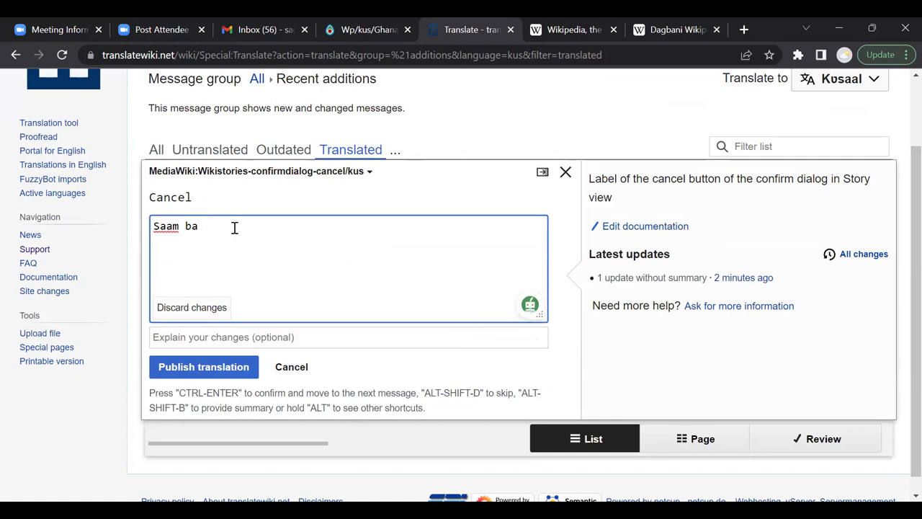
{"action": "type", "text": "s"}
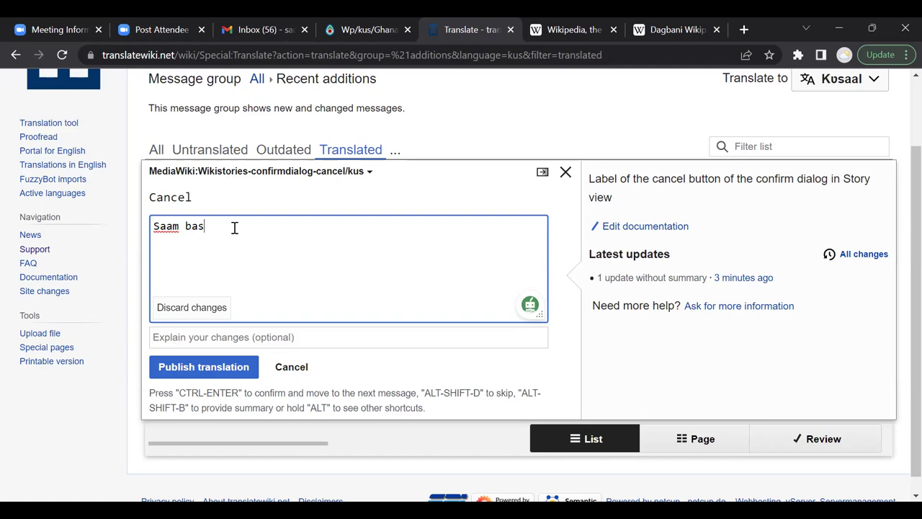
Show the untranslated Kʋsaal messages again and look through the first entries, such as "OK" and "Show for groups".
{"action": "left_click", "coordinate": [232, 148]}
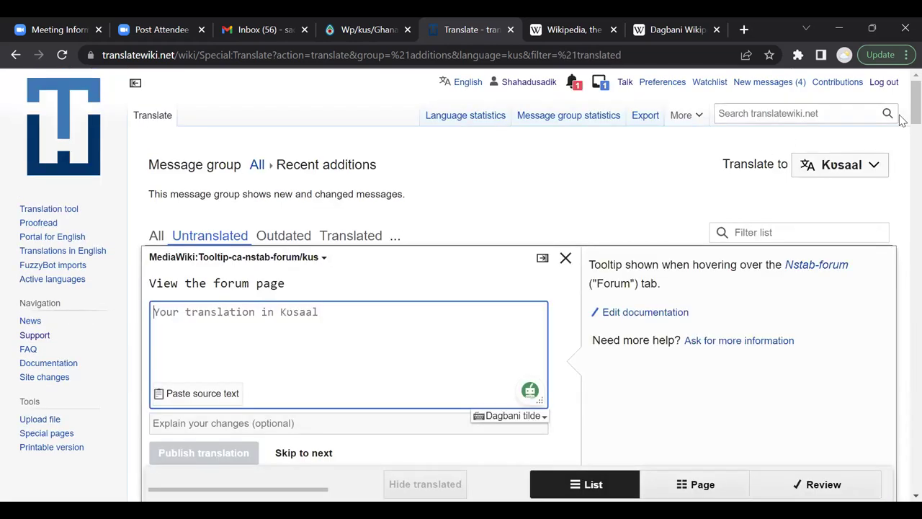
{"action": "scroll", "coordinate": [900, 144], "scroll_direction": "down", "scroll_amount": 5}
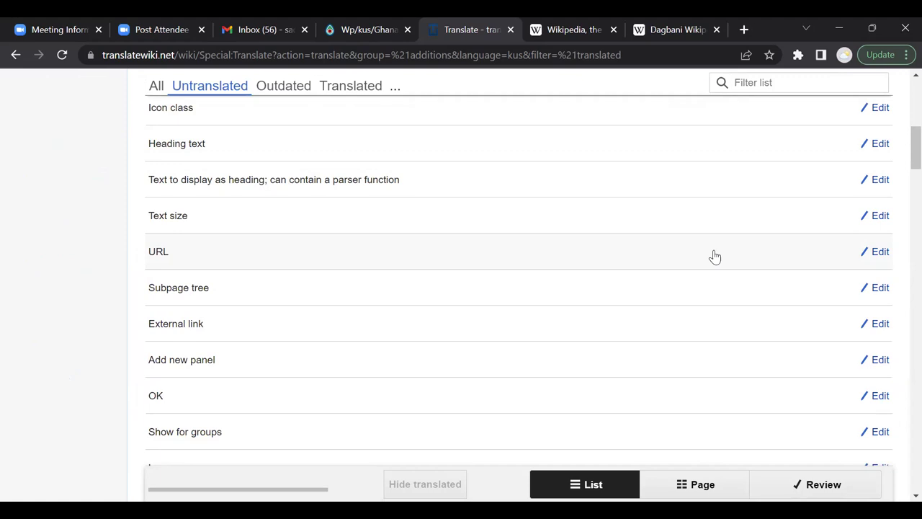
{"action": "scroll", "coordinate": [900, 164], "scroll_direction": "down", "scroll_amount": 1}
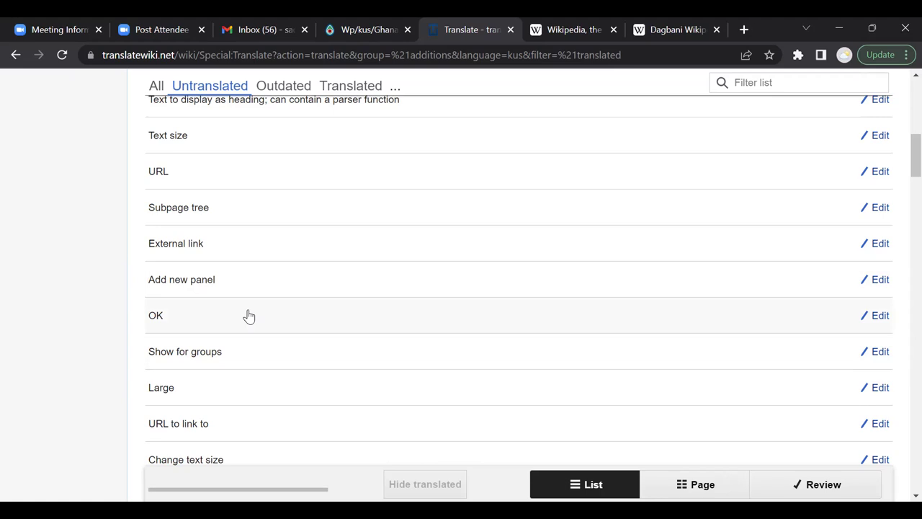
Switch to the Dagbani Wikipedia and examine the localized interface on its main page, up to the welcome banner.
{"action": "left_click", "coordinate": [667, 24]}
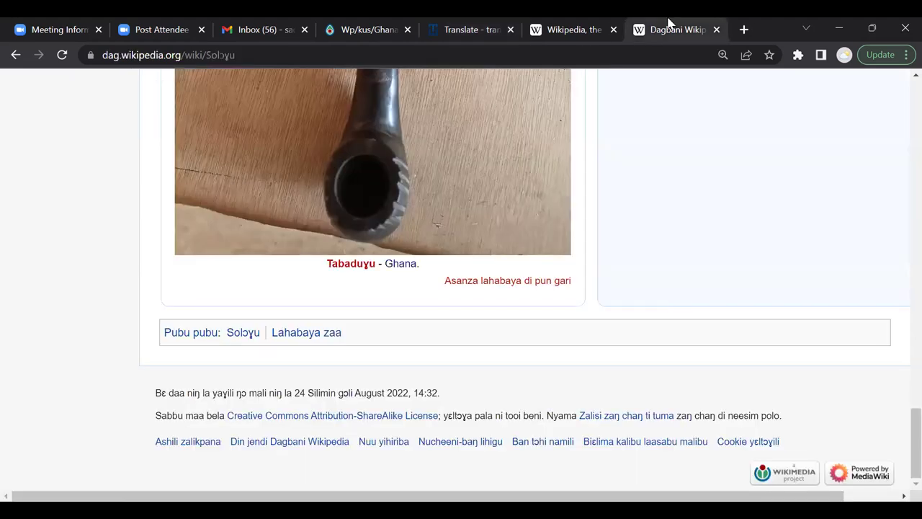
{"action": "left_click_drag", "start_coordinate": [900, 416], "coordinate": [900, 255]}
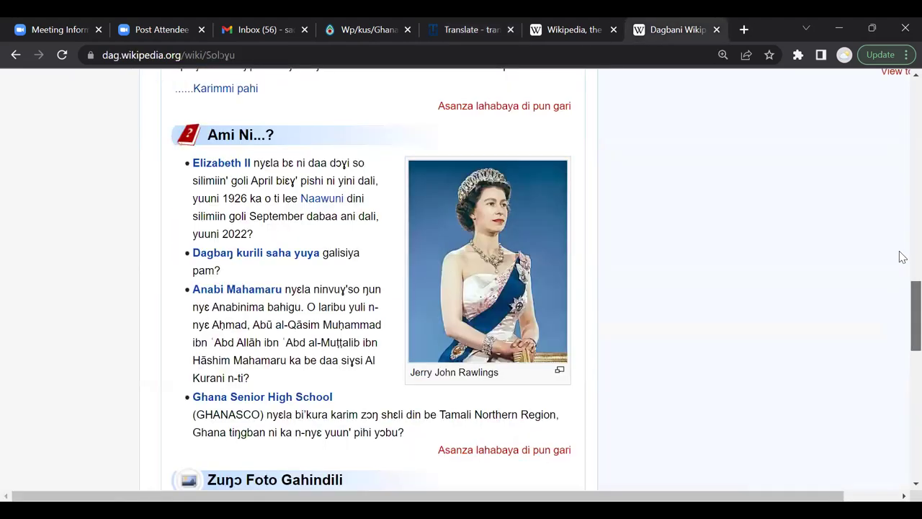
{"action": "left_click_drag", "start_coordinate": [901, 82], "coordinate": [901, 83]}
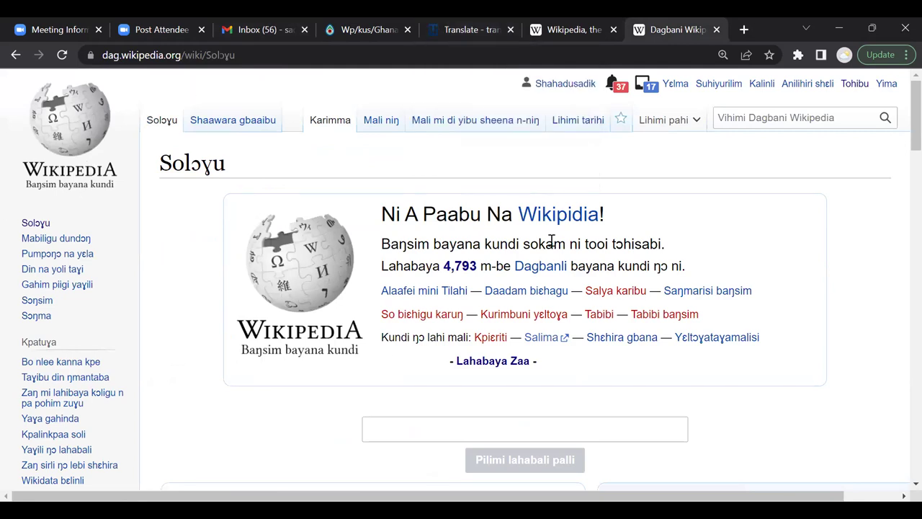
{"action": "left_click", "coordinate": [565, 27]}
{"action": "left_click", "coordinate": [690, 28]}
Switch back to translatewiki.net and browse far down the untranslated message list, returning to the "View the forum page" message.
{"action": "left_click", "coordinate": [465, 30]}
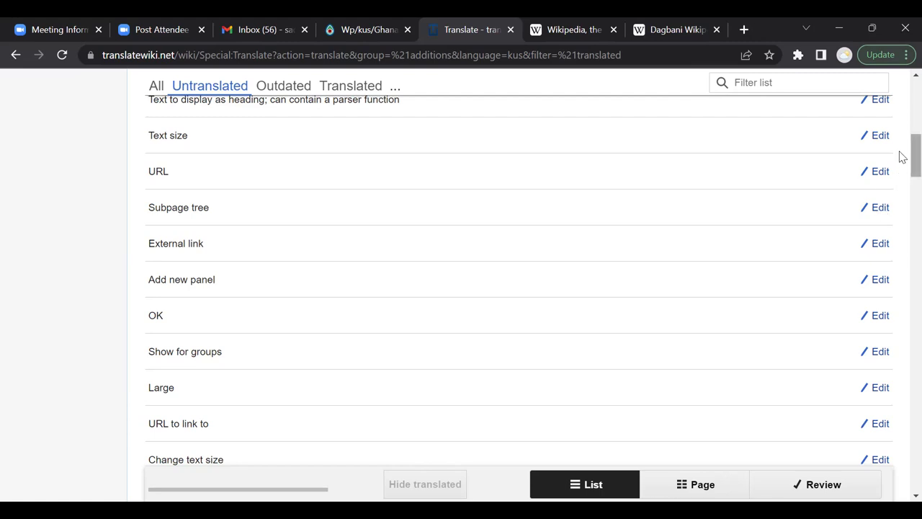
{"action": "left_click_drag", "start_coordinate": [899, 167], "coordinate": [901, 369]}
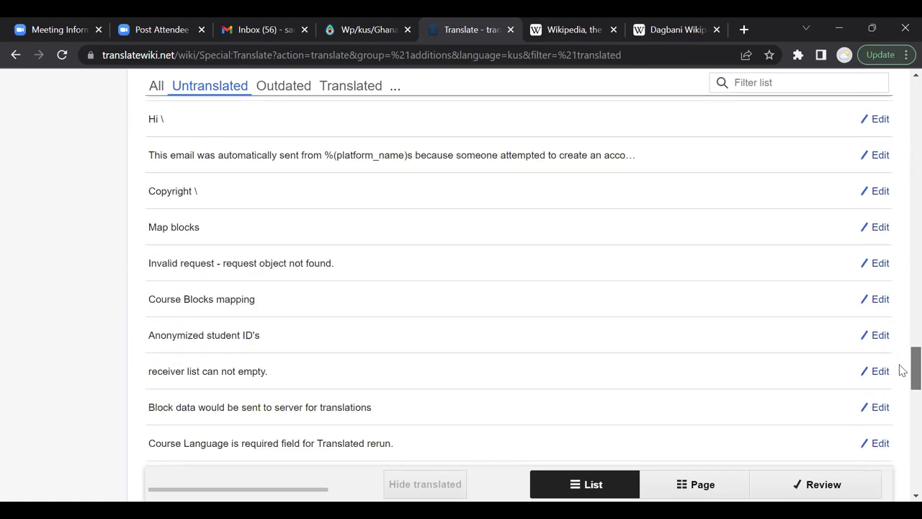
{"action": "left_click_drag", "start_coordinate": [901, 370], "coordinate": [909, 475]}
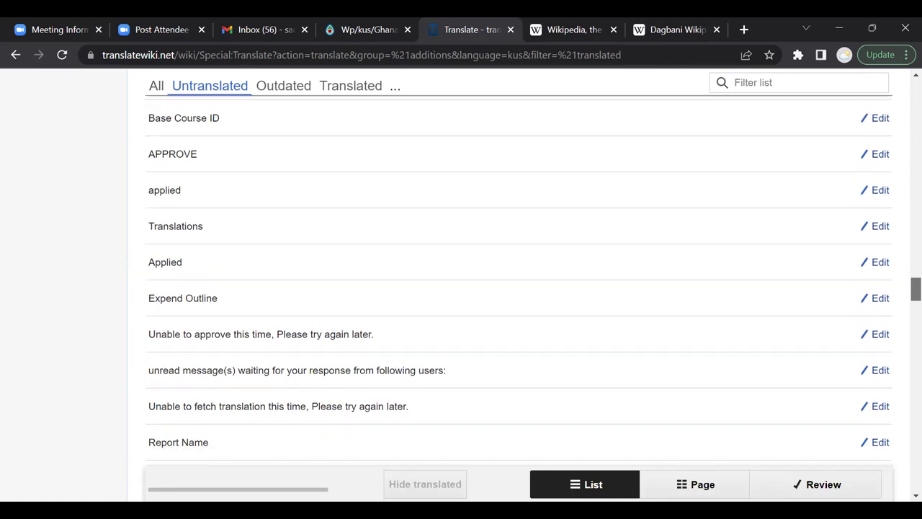
{"action": "scroll", "coordinate": [897, 406], "scroll_direction": "up", "scroll_amount": 20}
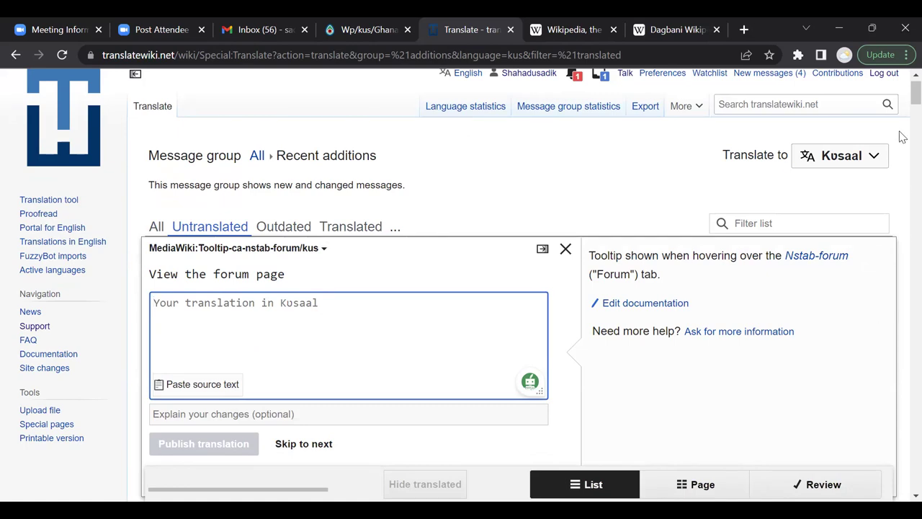
{"action": "scroll", "coordinate": [901, 105], "scroll_direction": "down", "scroll_amount": 2}
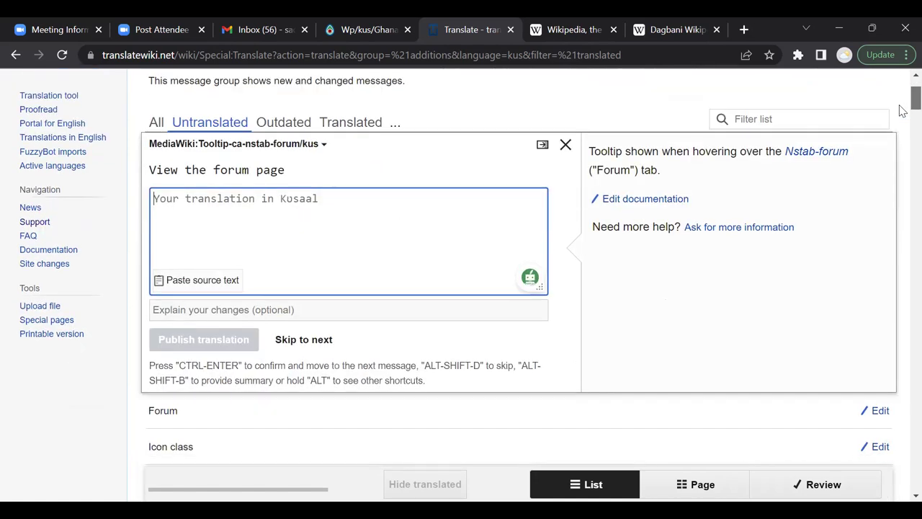
{"action": "scroll", "coordinate": [901, 103], "scroll_direction": "up", "scroll_amount": 2}
{"action": "scroll", "coordinate": [901, 104], "scroll_direction": "up", "scroll_amount": 1}
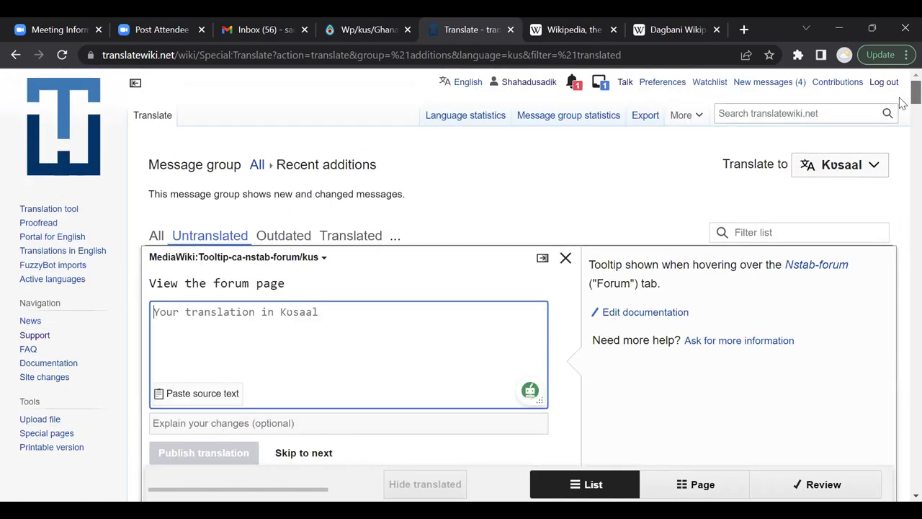